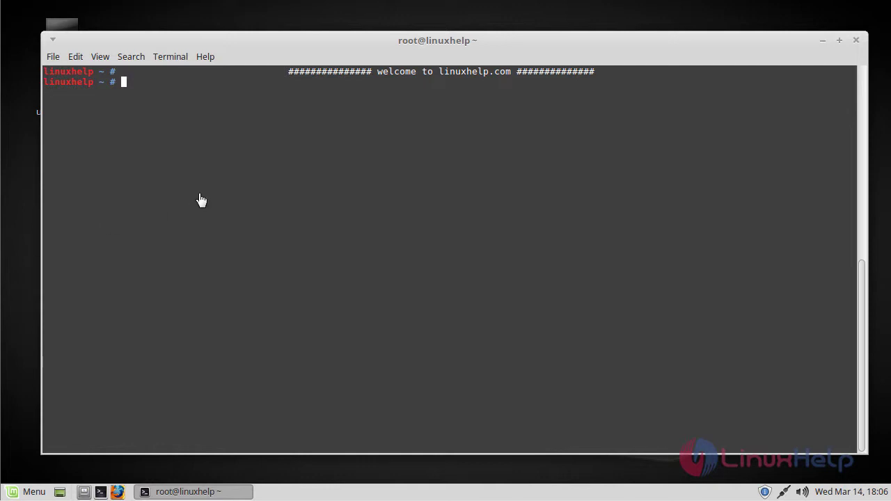
# Change into /var/www/html and download the Pluck master archive with wget.
pyautogui.press('Return')
pyautogui.press('Return')
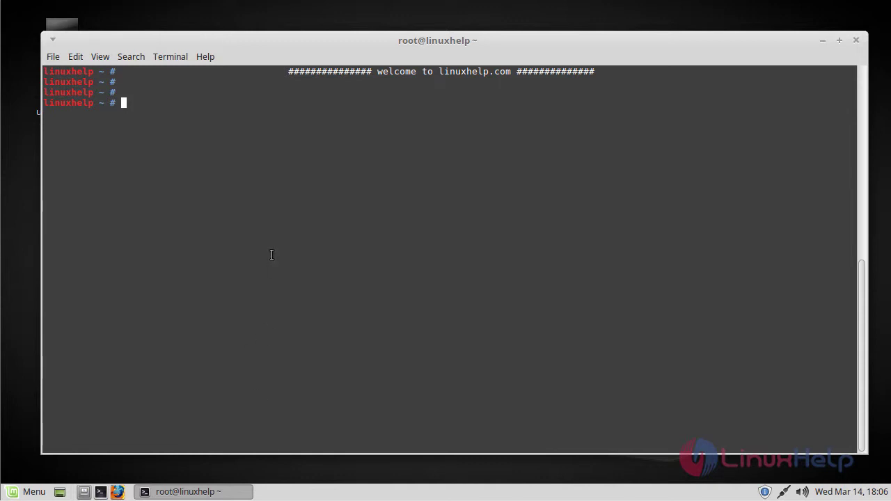
pyautogui.press('Return')
pyautogui.press('Return')
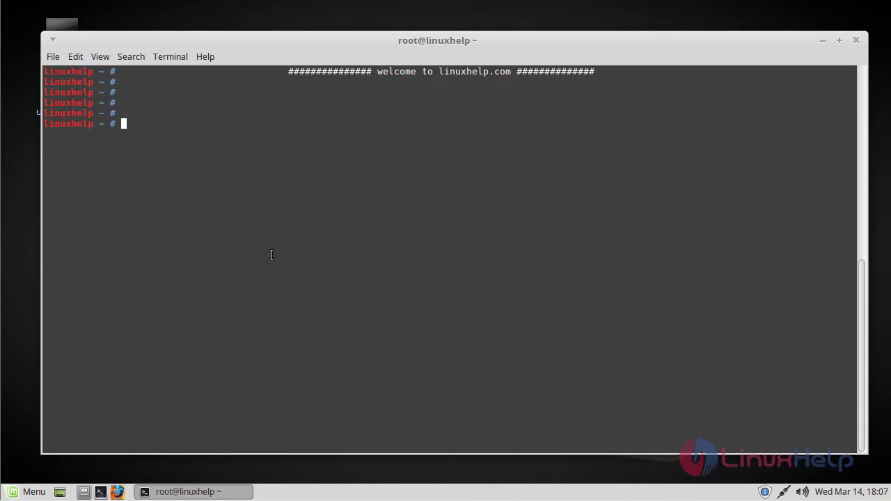
pyautogui.write('cd /var/www/html/')
pyautogui.press('Return')
pyautogui.press('Return')
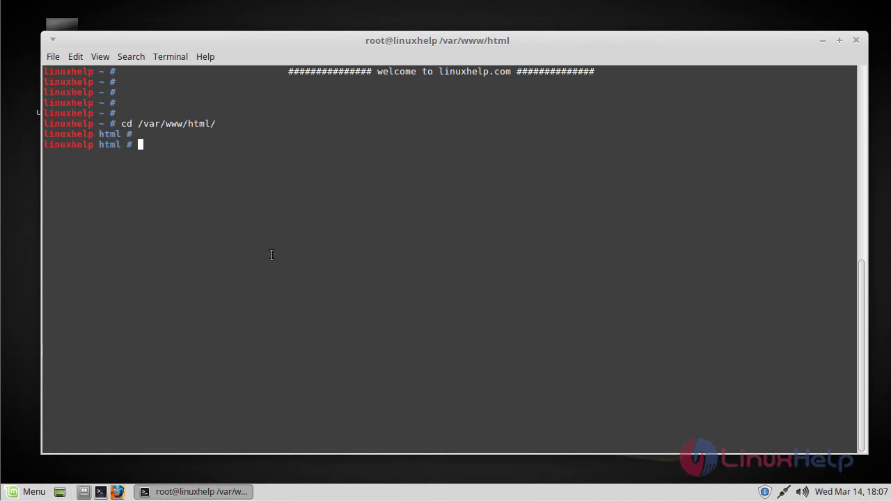
pyautogui.press('Return')
pyautogui.middleClick(235, 255)
pyautogui.press('Return')
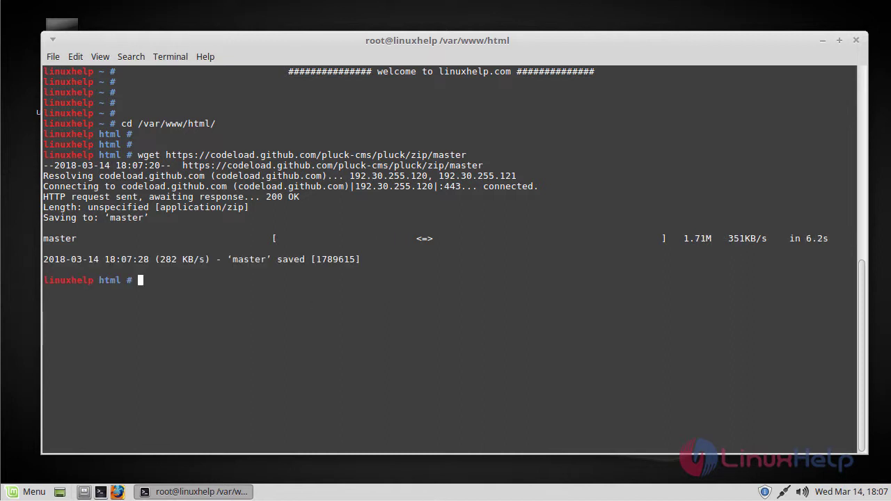
pyautogui.press('Return')
pyautogui.press('Return')
# Unzip the master archive and list the web root to confirm the pluck-master folder.
pyautogui.write('u')
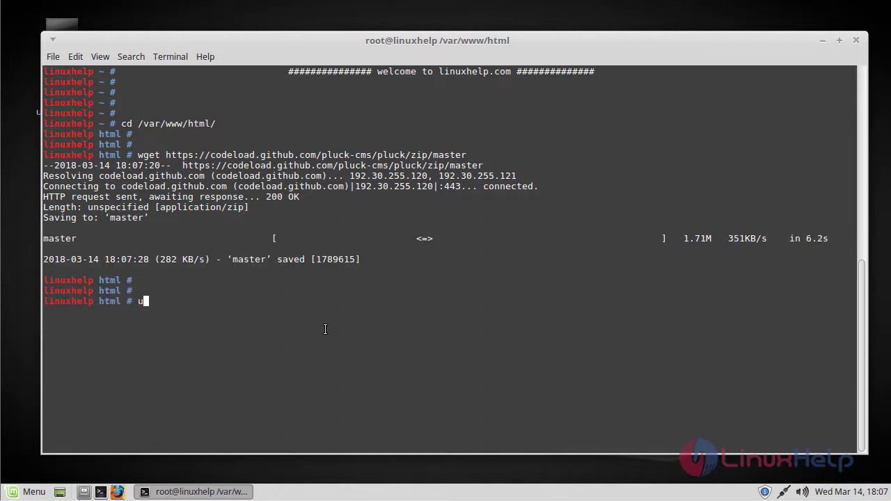
pyautogui.write('nzip master')
pyautogui.press('Return')
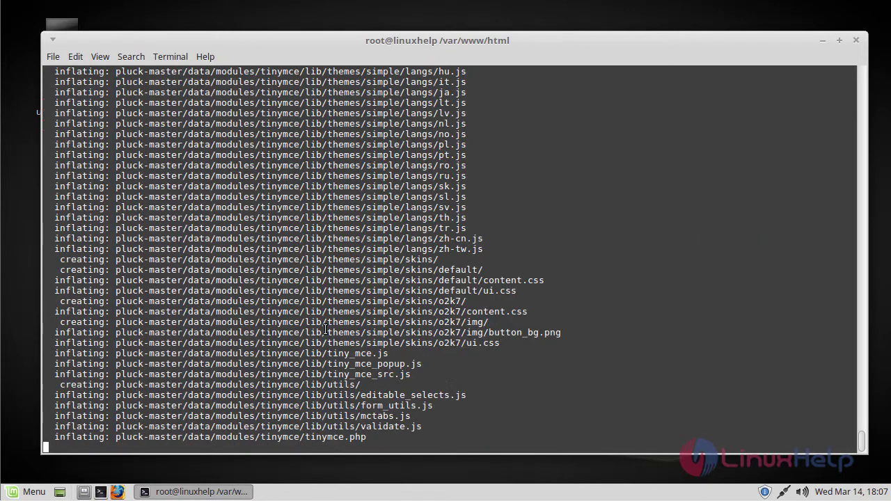
pyautogui.press('Return')
pyautogui.press('Return')
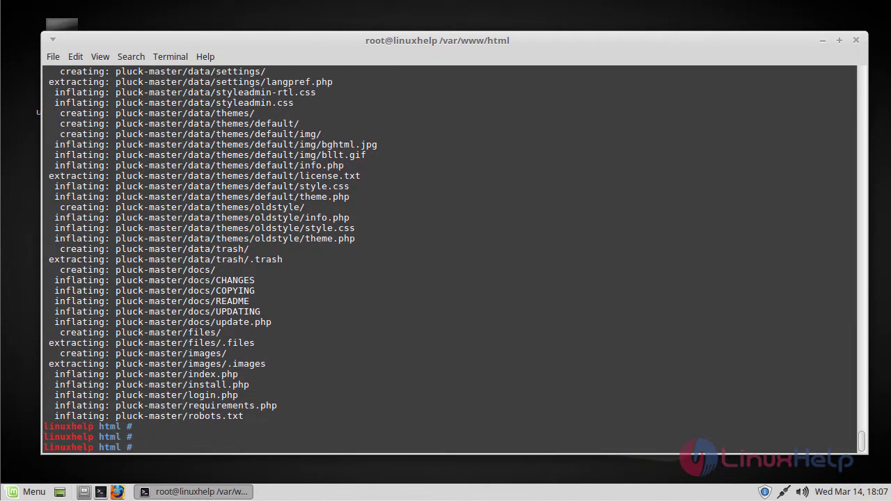
pyautogui.write('ll')
pyautogui.press('Return')
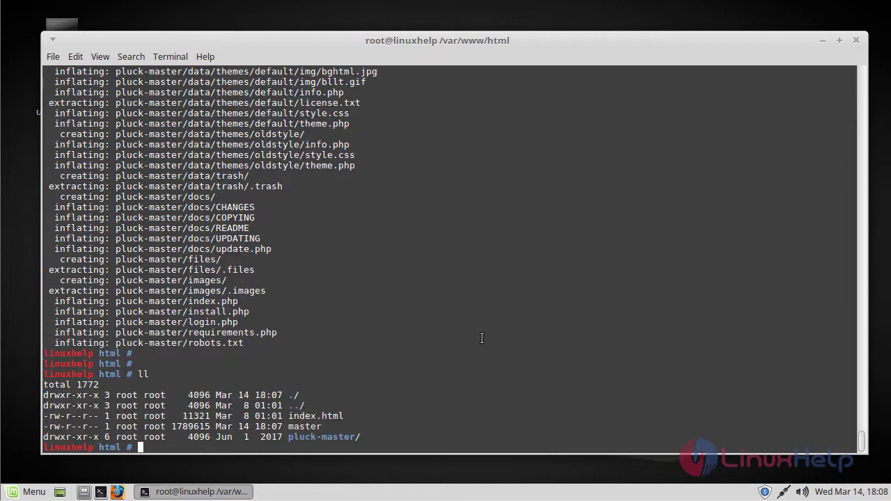
pyautogui.press('Return')
pyautogui.press('Return')
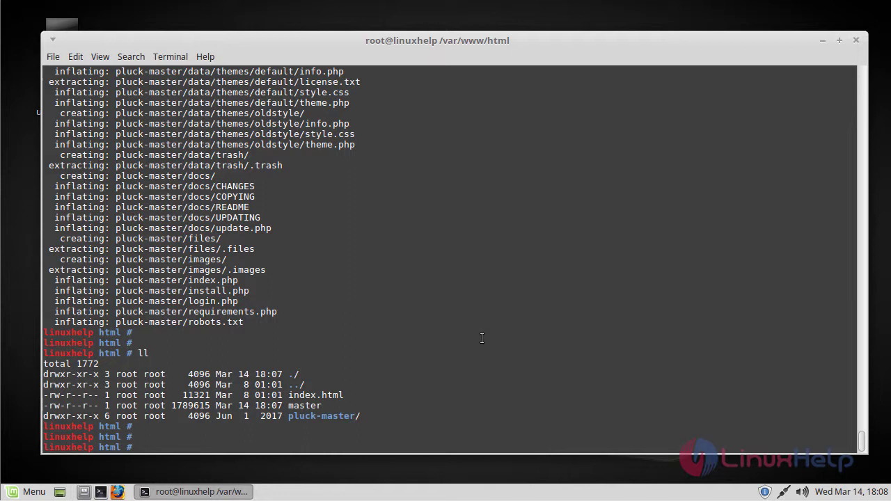
# Rename the pluck-master folder to pluck.
pyautogui.write('mv pl')
pyautogui.press('Tab')
pyautogui.write('pluck')
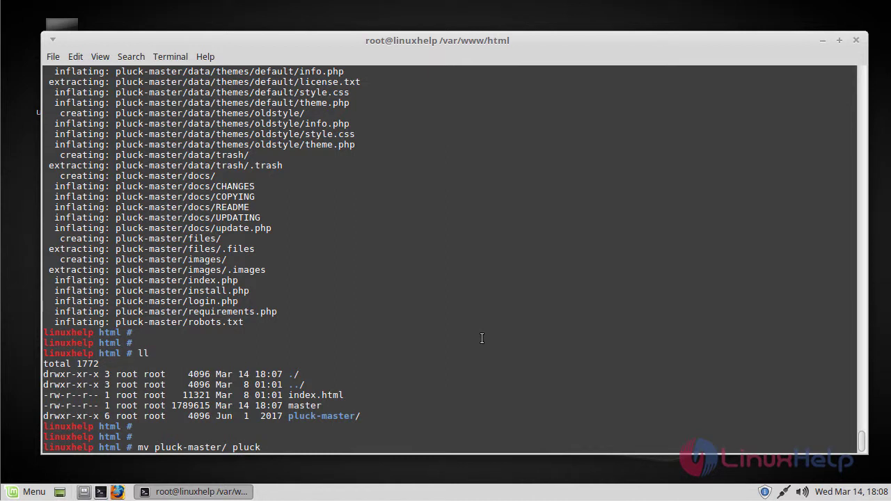
pyautogui.press('Return')
pyautogui.press('Return')
pyautogui.press('Return')
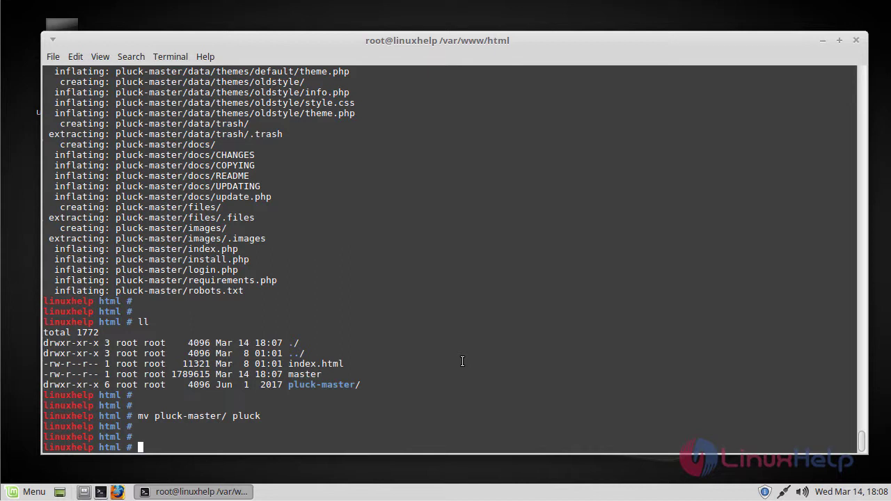
# Recursively give the pluck folder to www-data user and group with 777 permissions.
pyautogui.write('chown -R www-data.www-data pluck/')
pyautogui.press('Return')
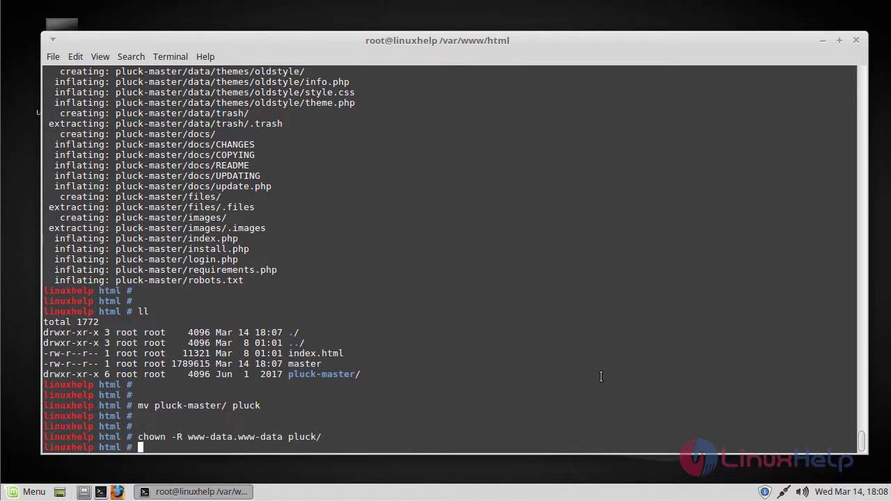
pyautogui.press('Return')
pyautogui.press('Return')
pyautogui.write('chmod -R 777 pluck/')
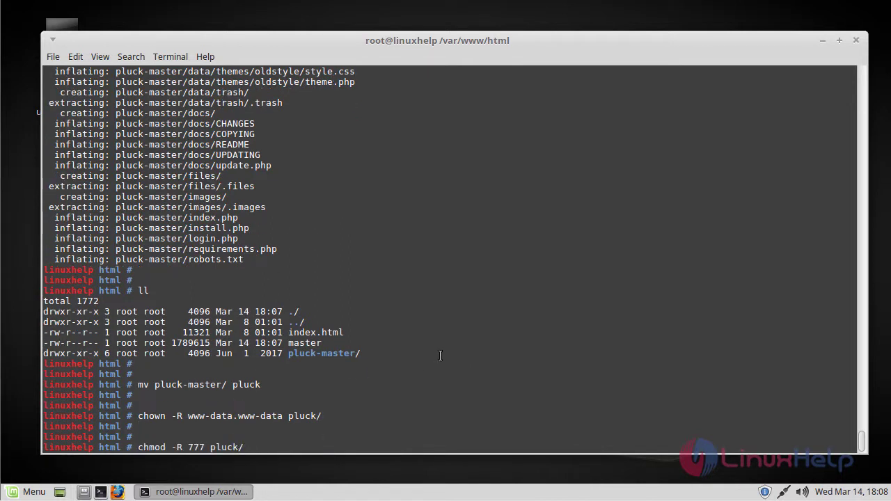
pyautogui.press('Return')
pyautogui.press('Return')
pyautogui.press('Return')
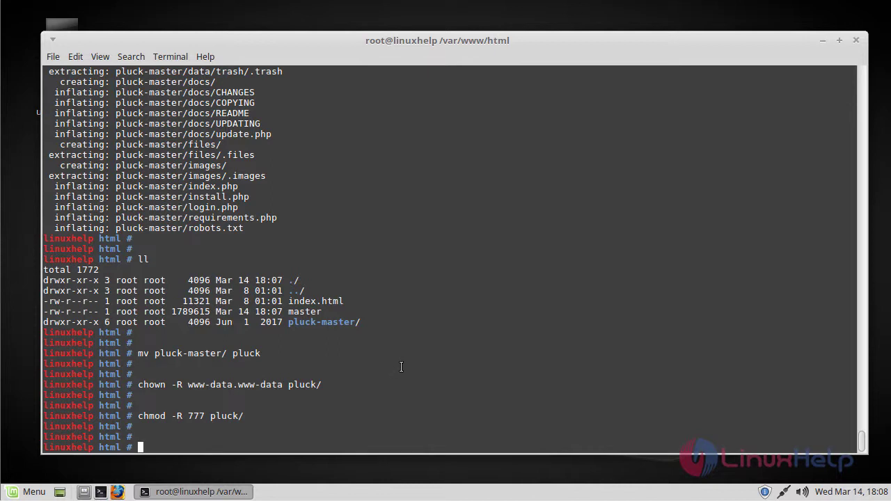
# Create sites-available/pluck.conf with a port-80 VirtualHost for pluck.abc serving /var/www/html/pluck, and save it.
pyautogui.write('vim /etc/apache2/sites-available/pluck.conf')
pyautogui.press('Return')
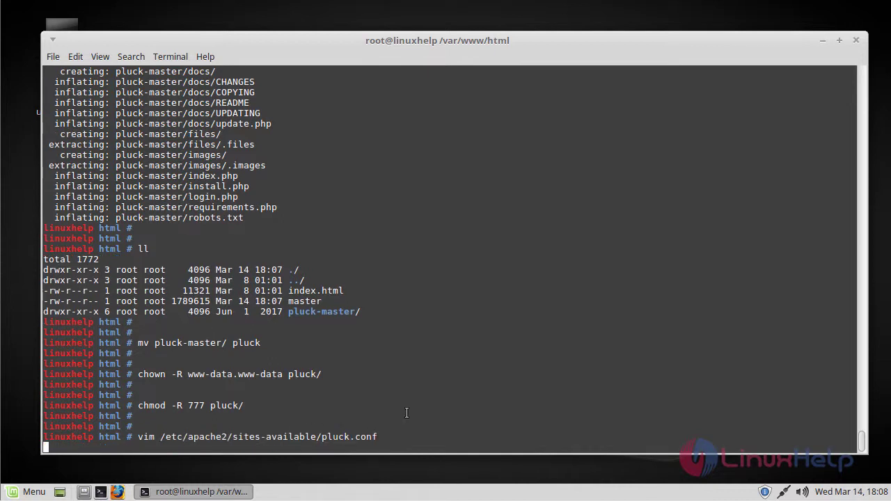
pyautogui.press('i')
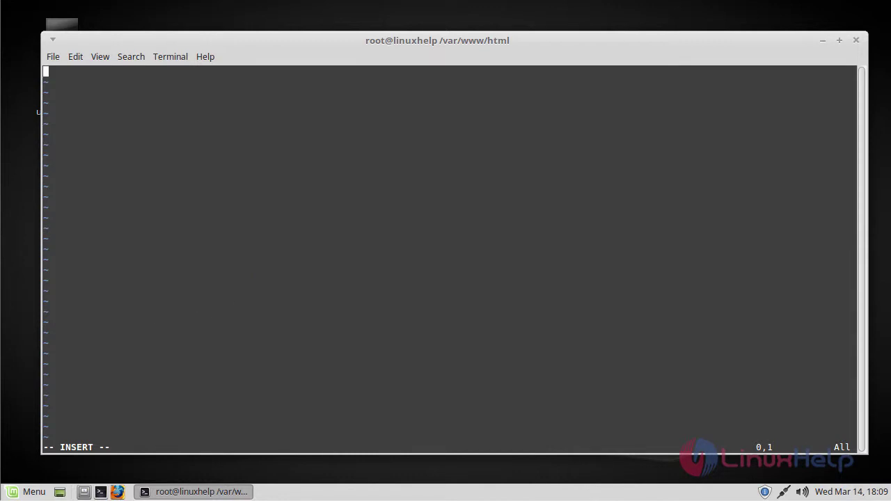
pyautogui.middleClick(290, 258)
pyautogui.press('Up')
pyautogui.press('Up')
pyautogui.press('Up')
pyautogui.press('Up')
pyautogui.press('Up')
pyautogui.press('Up')
pyautogui.press('Up')
pyautogui.press('Up')
pyautogui.press('Up')
pyautogui.press('Up')
pyautogui.press('Up')
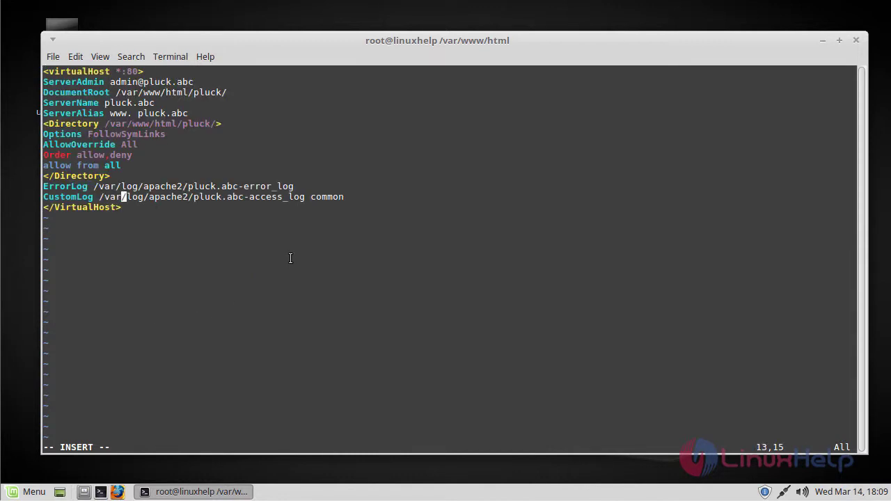
pyautogui.press('Down')
pyautogui.press('Left')
pyautogui.press('Left')
pyautogui.press('Left')
pyautogui.press('Left')
pyautogui.press('Left')
pyautogui.press('Down')
pyautogui.press('Down')
pyautogui.press('Down')
pyautogui.press('Down')
pyautogui.press('Down')
pyautogui.press('Down')
pyautogui.press('Down')
pyautogui.press('Down')
pyautogui.press('Down')
pyautogui.press('Down')
pyautogui.press('Escape')
pyautogui.write(':wq')
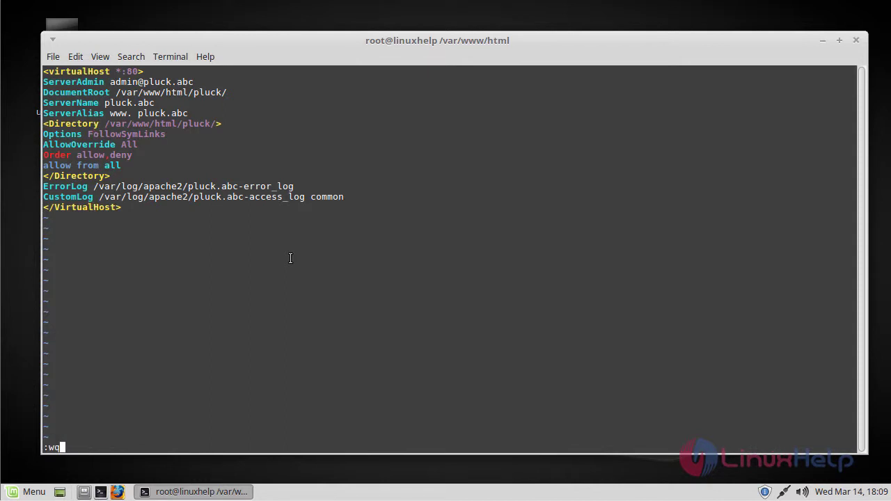
pyautogui.press('Return')
pyautogui.press('Return')
pyautogui.press('Return')
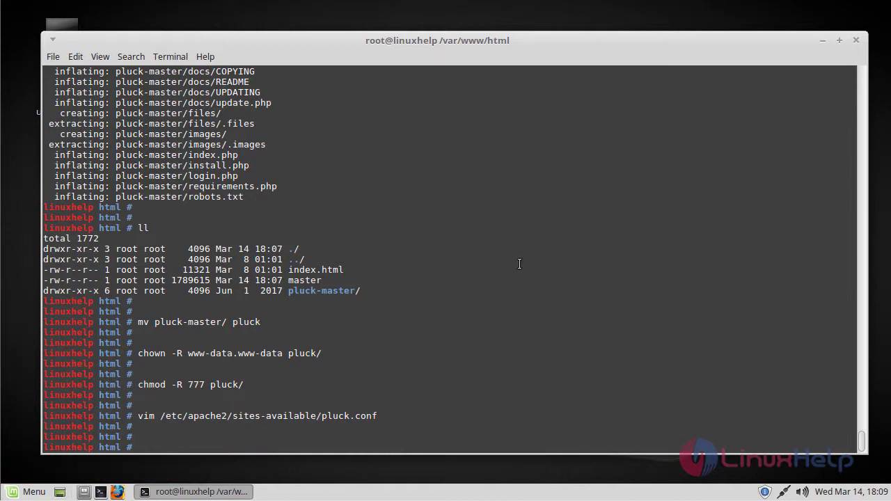
pyautogui.write('vi')
pyautogui.press('BackSpace')
pyautogui.write('m /etc/hosts')
pyautogui.press('Return')
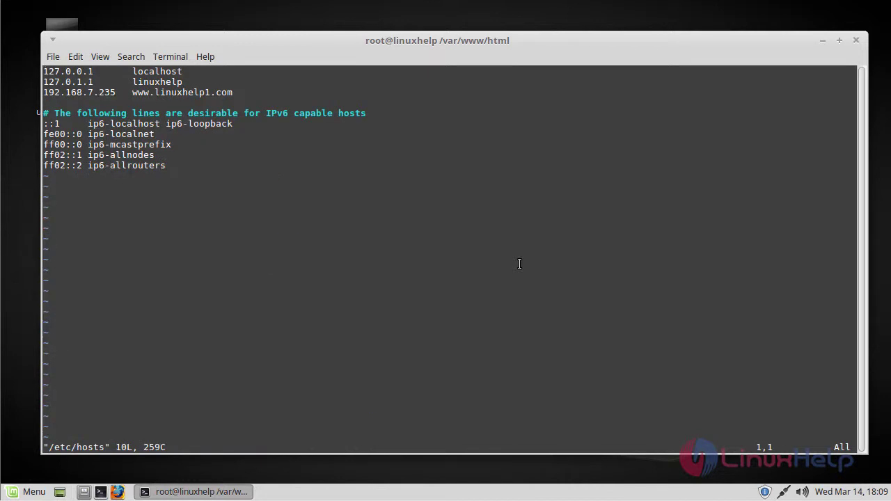
pyautogui.press('Down')
pyautogui.press('Down')
pyautogui.press('End')
pyautogui.press('i')
pyautogui.press('End')
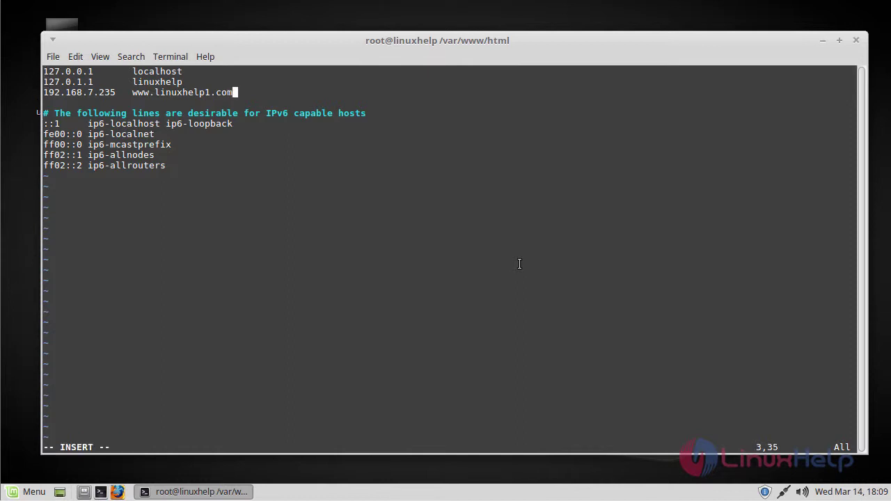
# Add the entry '192.168.7.234 pluck.abc' on a new line and save the file.
pyautogui.press('Return')
pyautogui.write('192.168.7')
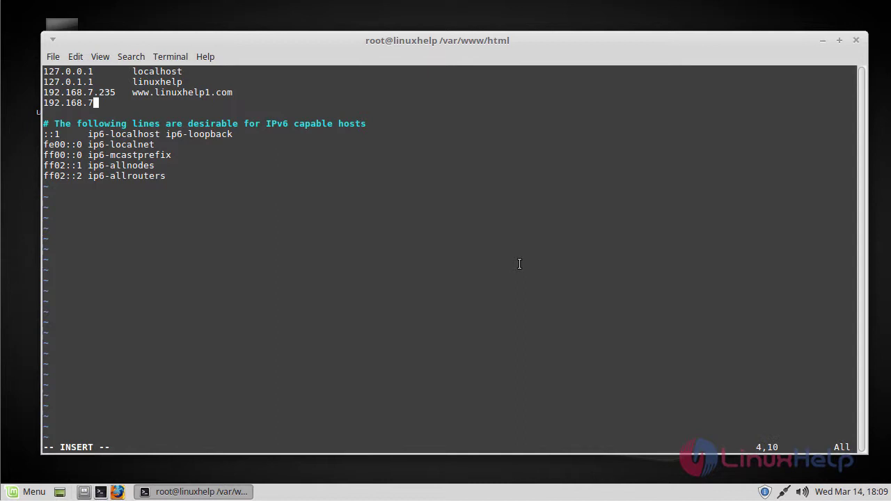
pyautogui.write('.234')
pyautogui.press('Tab')
pyautogui.write('pluck.abc')
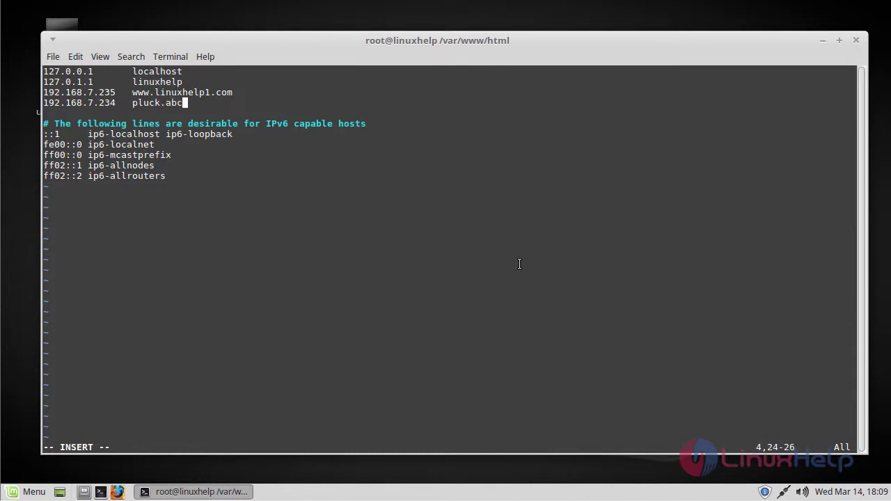
pyautogui.press('Escape')
pyautogui.write(':wq')
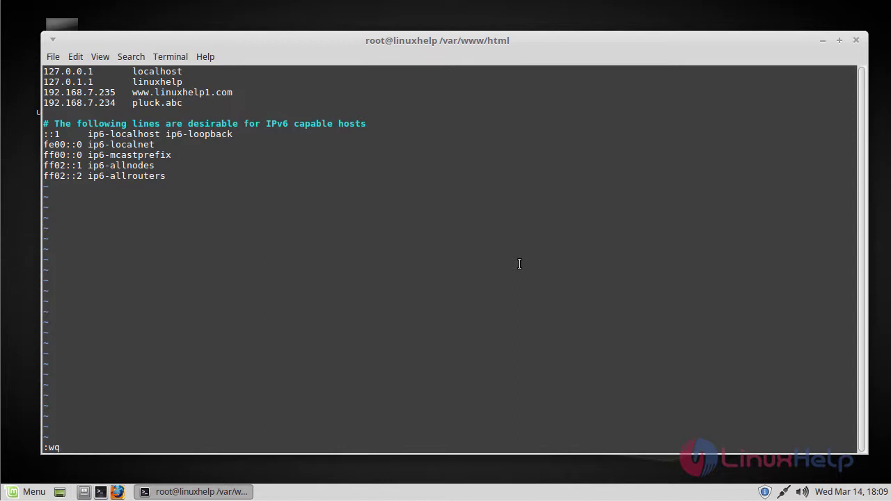
pyautogui.press('Return')
pyautogui.press('Return')
pyautogui.press('Return')
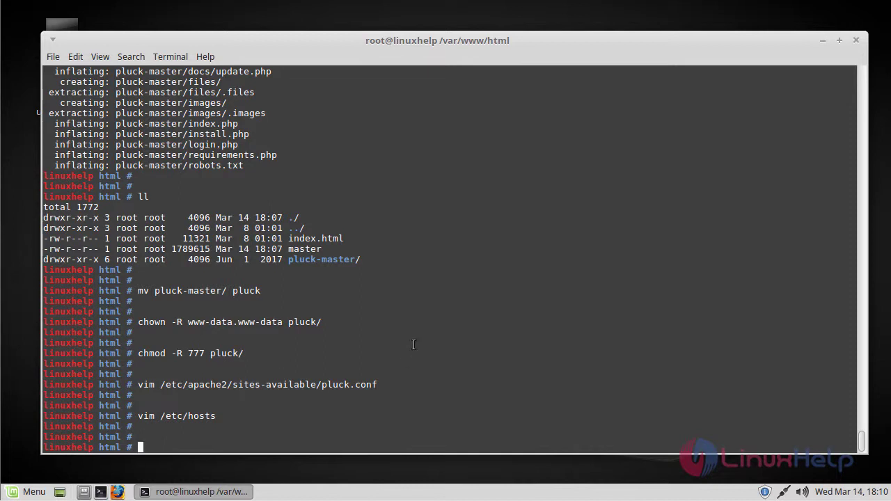
# Run a2ensite pluck.conf to enable the pluck virtual host.
pyautogui.write('a2ensite pluck.conf')
pyautogui.press('Return')
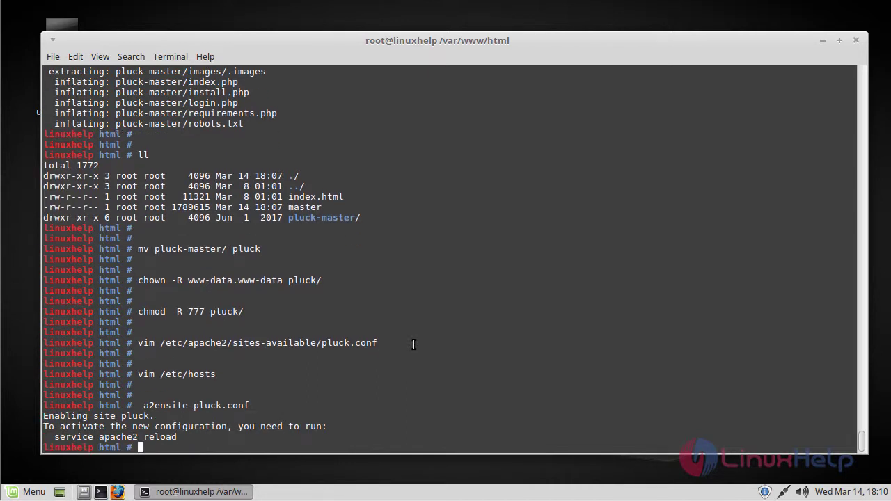
# Restart Apache with systemctl restart apache2.service.
pyautogui.press('Return')
pyautogui.press('Return')
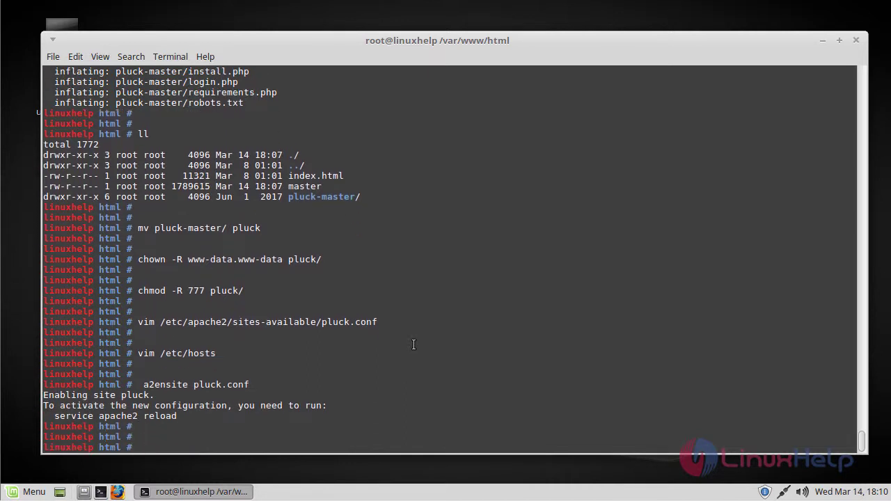
pyautogui.write('systemctl restart apach')
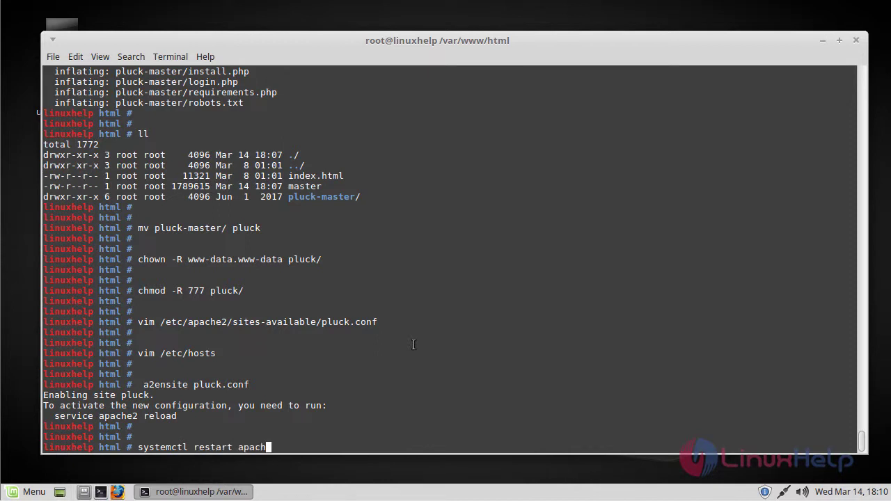
pyautogui.press('Tab')
pyautogui.press('Return')
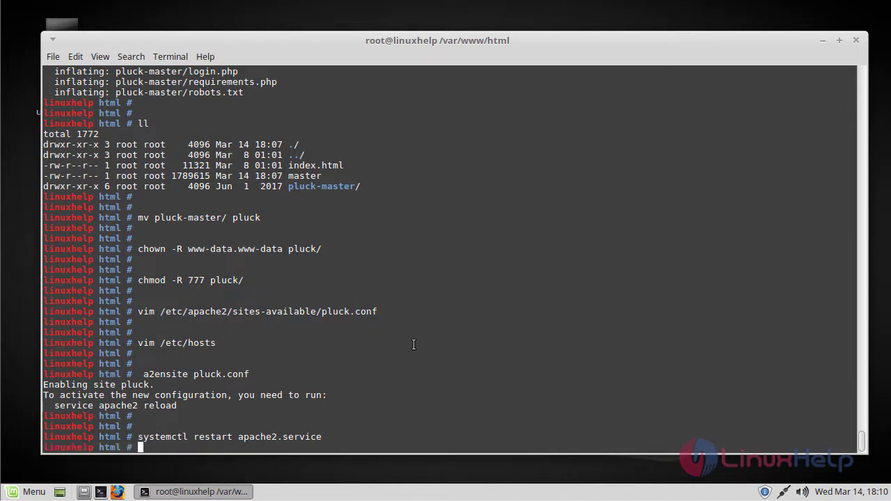
pyautogui.press('Return')
pyautogui.press('Return')
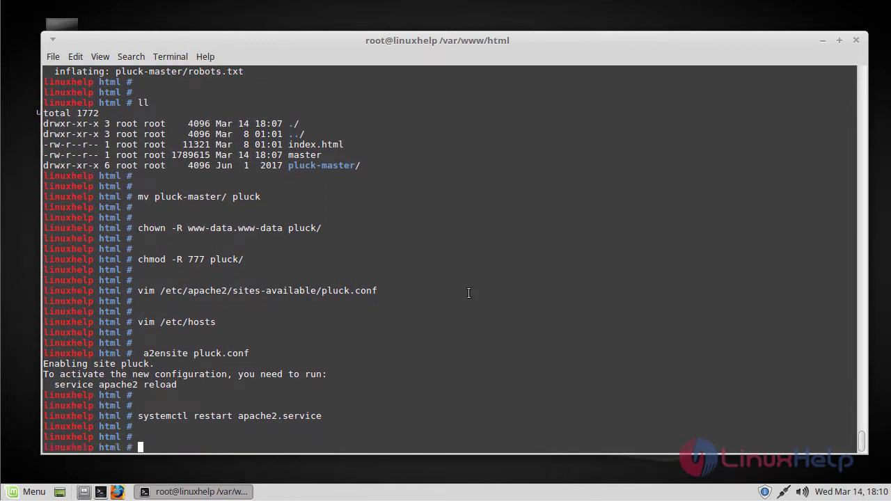
# Launch Firefox, browse to pluck.abc, and start the Pluck installation.
pyautogui.click(117, 491)
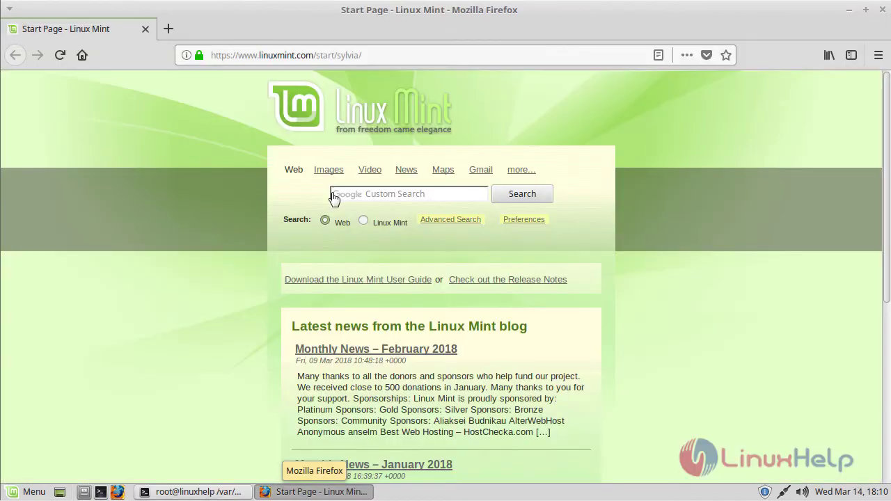
pyautogui.click(167, 32)
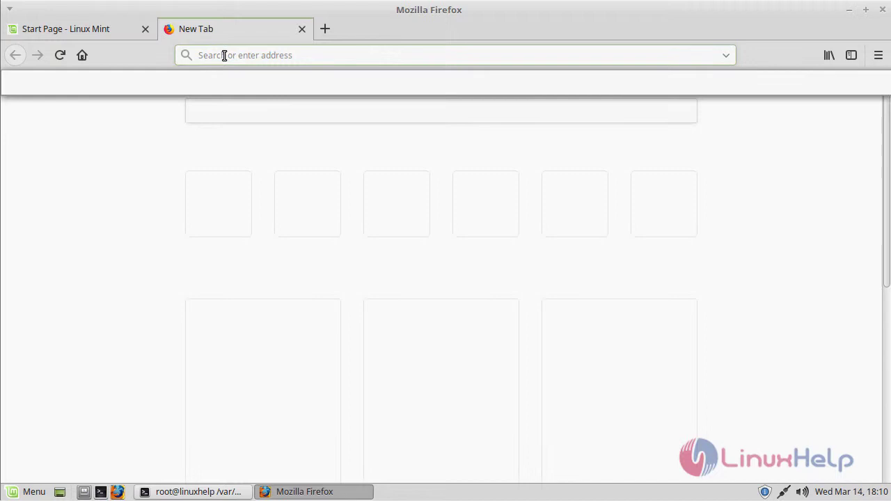
pyautogui.write('pluck.abc')
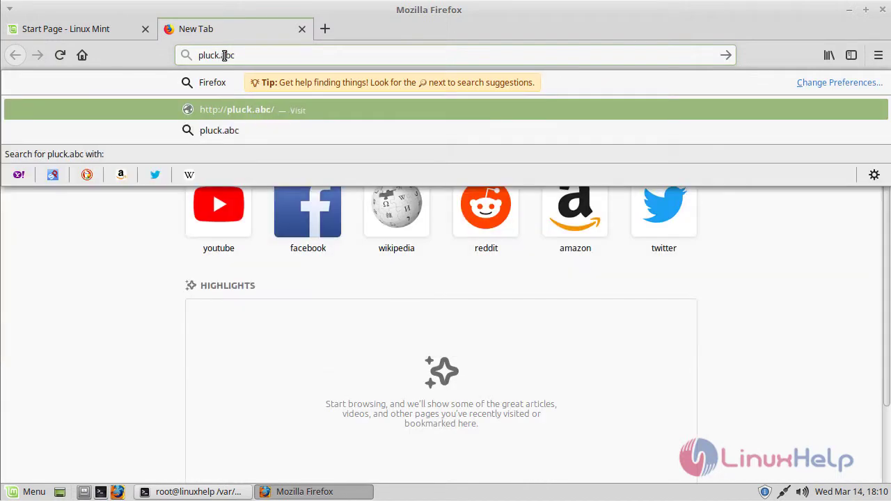
pyautogui.press('Return')
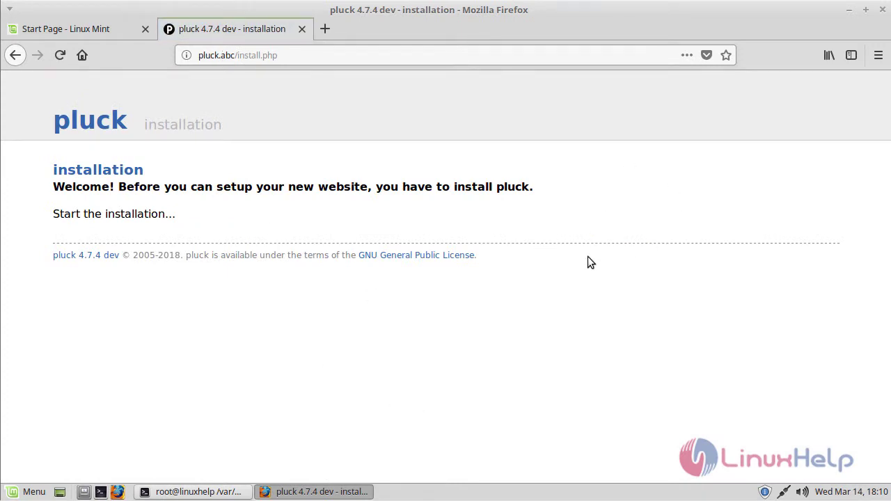
pyautogui.click(100, 217)
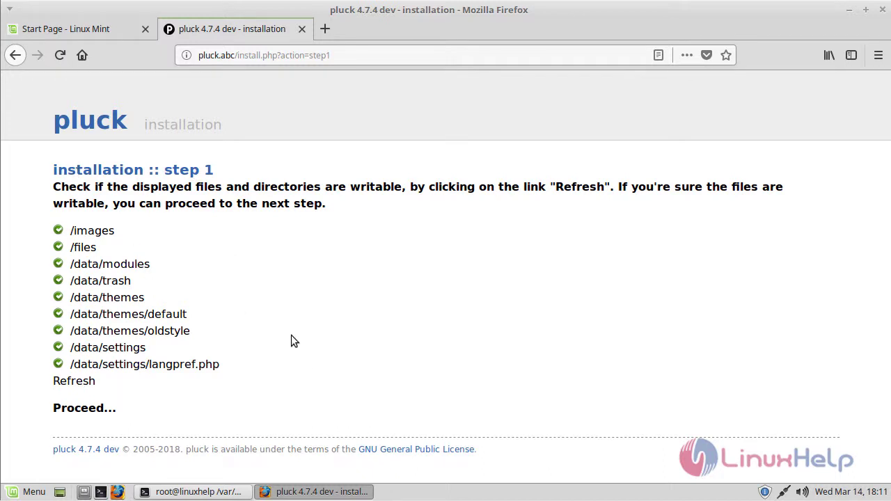
# Proceed to step 2 and enter the site title Linuxhelp and the admin e-mail address.
pyautogui.click(83, 409)
pyautogui.scroll(-1, 394, 336)
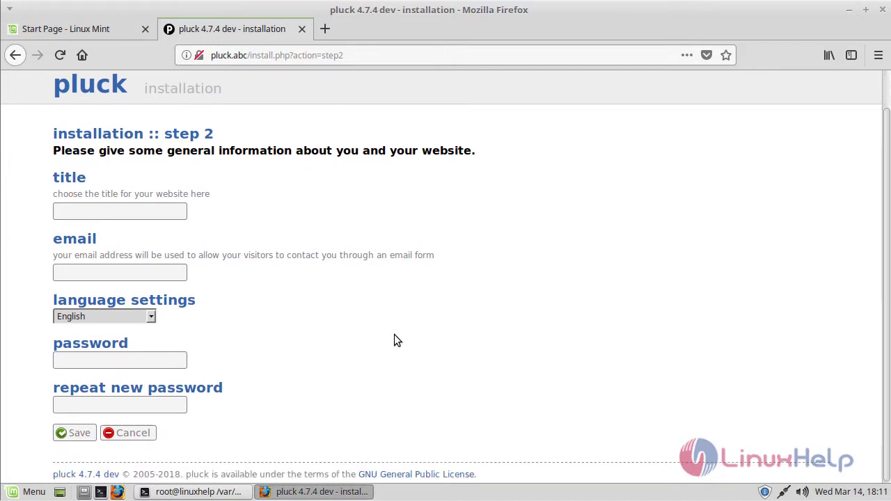
pyautogui.click(149, 213)
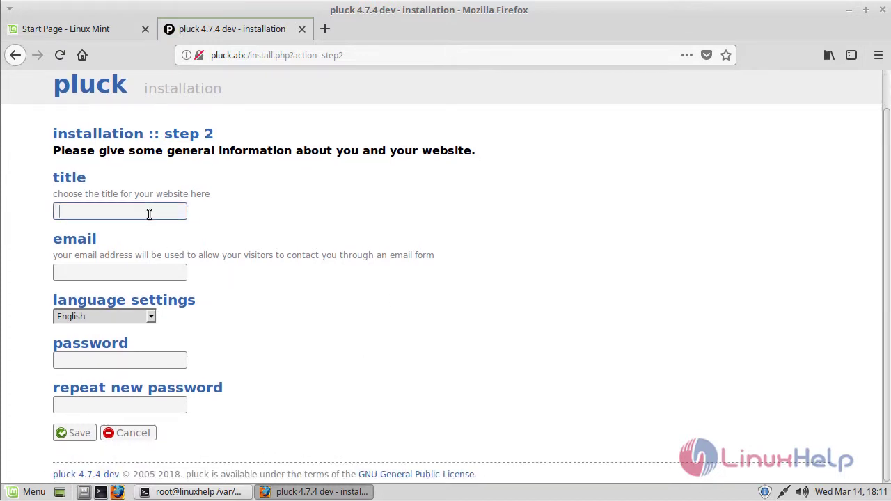
pyautogui.write('Linuxhelp')
pyautogui.click(121, 275)
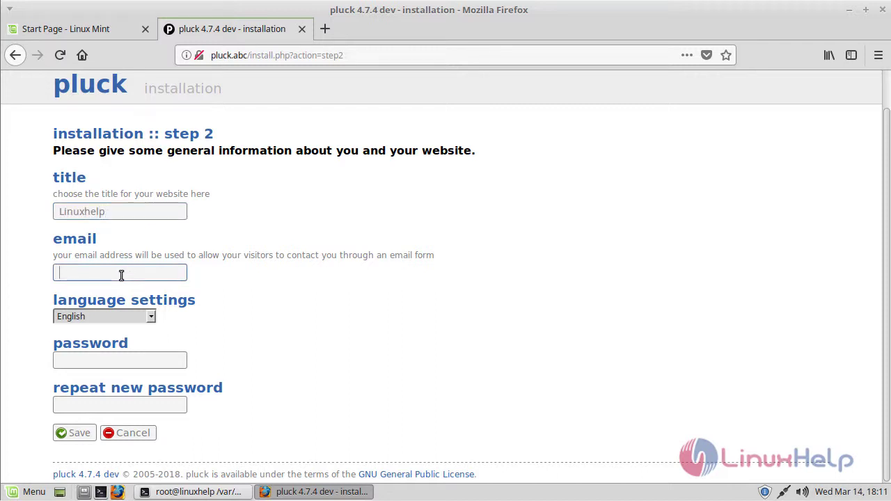
pyautogui.write('admin')
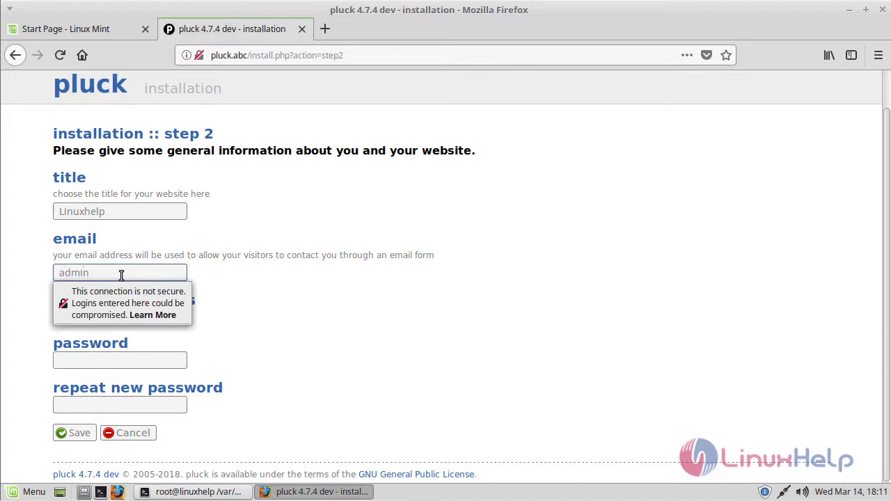
pyautogui.write('@admin.com')
pyautogui.click(295, 277)
# Enter and repeat the admin password, then save to continue to step 3.
pyautogui.click(139, 359)
pyautogui.write('admin')
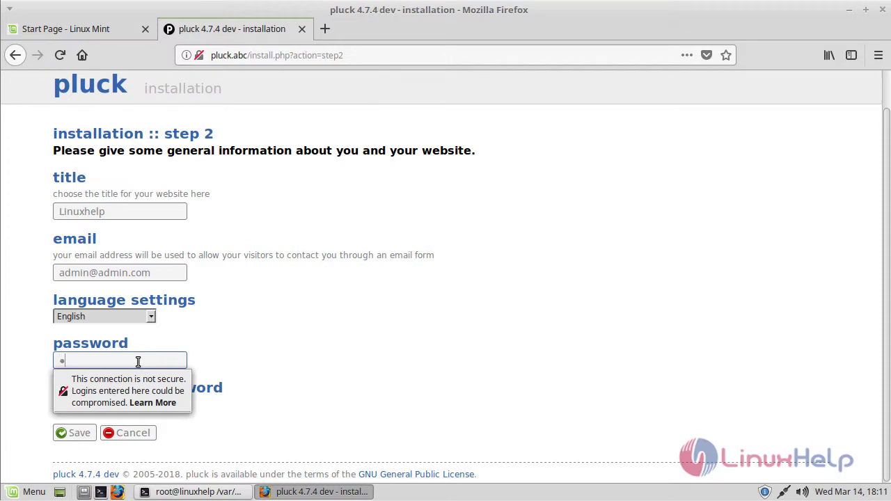
pyautogui.click(195, 401)
pyautogui.click(158, 404)
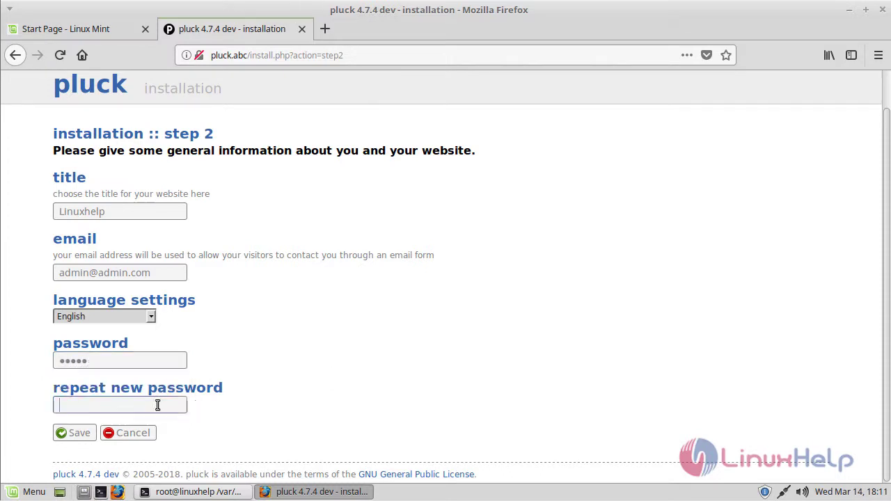
pyautogui.write('admin')
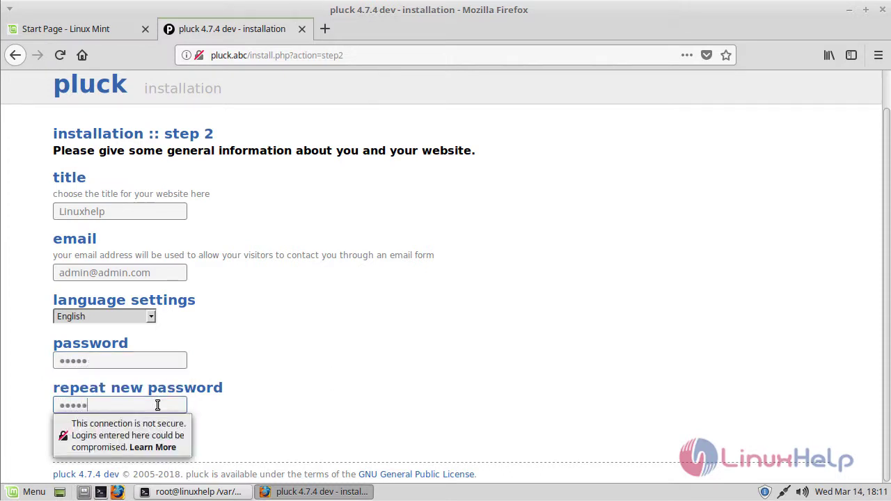
pyautogui.click(368, 403)
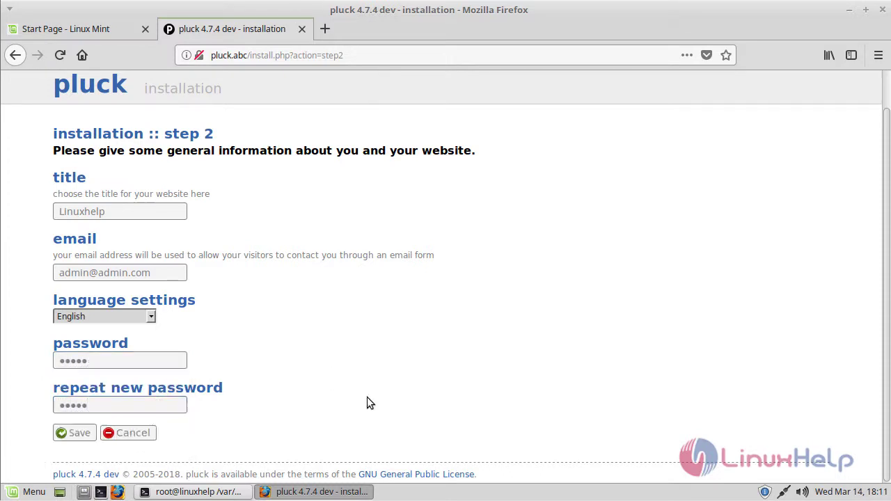
pyautogui.click(73, 436)
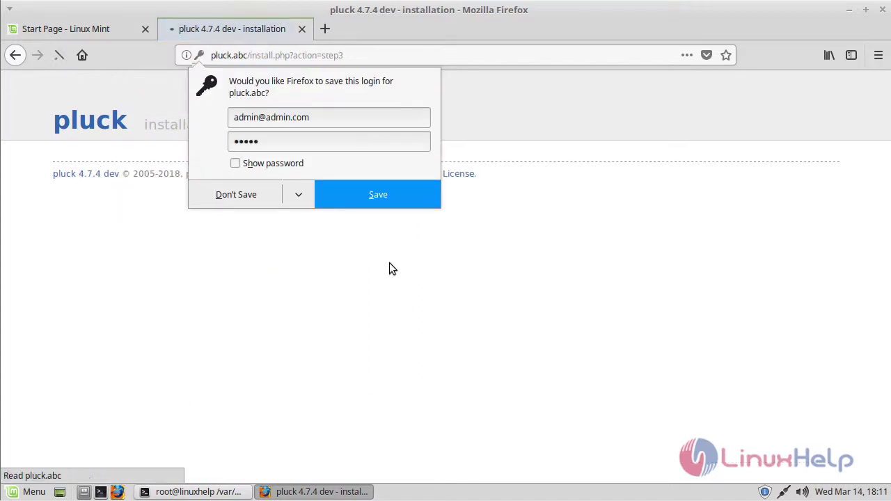
# Set the homepage title Linuxhelp with contents 'welcome to linuxhelp' and save to finish installing.
pyautogui.click(119, 231)
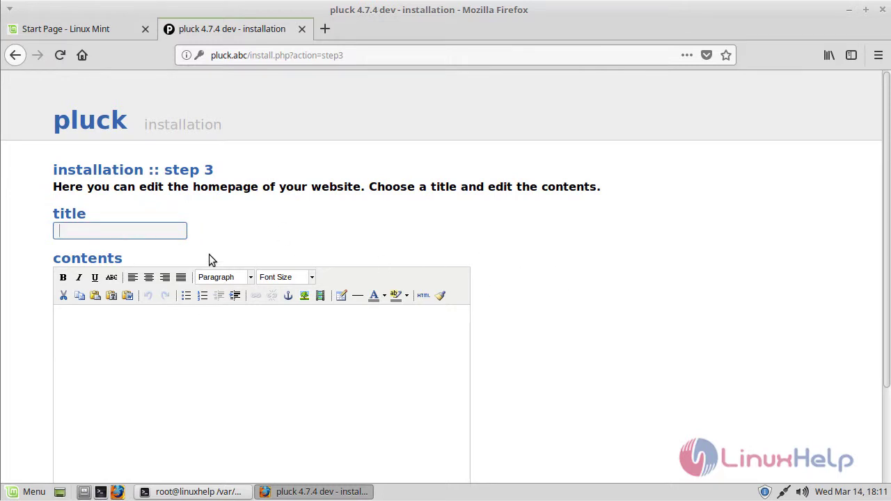
pyautogui.click(126, 232)
pyautogui.click(105, 248)
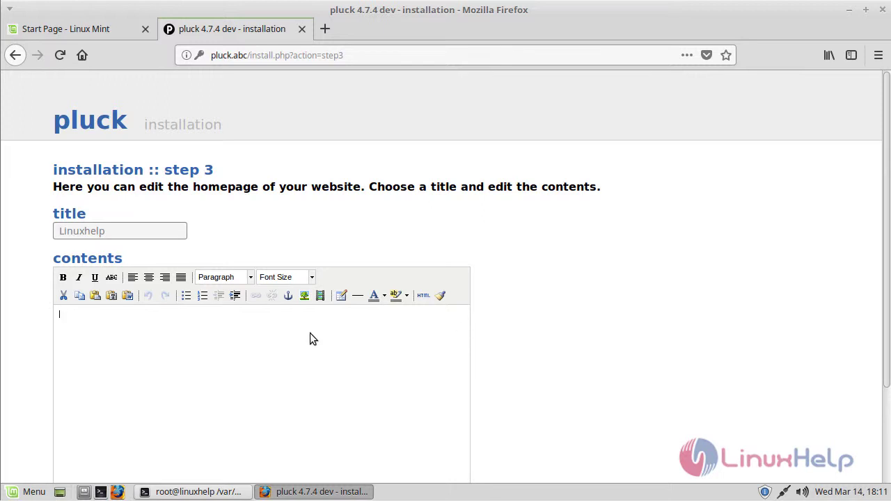
pyautogui.write('QWelcome')
pyautogui.press('BackSpace')
pyautogui.press('BackSpace')
pyautogui.press('BackSpace')
pyautogui.press('BackSpace')
pyautogui.press('BackSpace')
pyautogui.press('BackSpace')
pyautogui.press('BackSpace')
pyautogui.press('BackSpace')
pyautogui.write('welcome to linuxhelp')
pyautogui.scroll(-3, 585, 311)
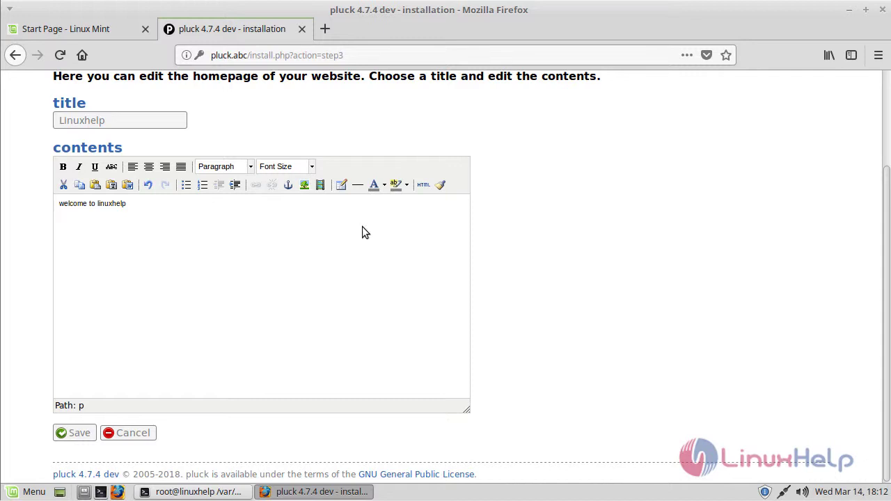
pyautogui.click(76, 434)
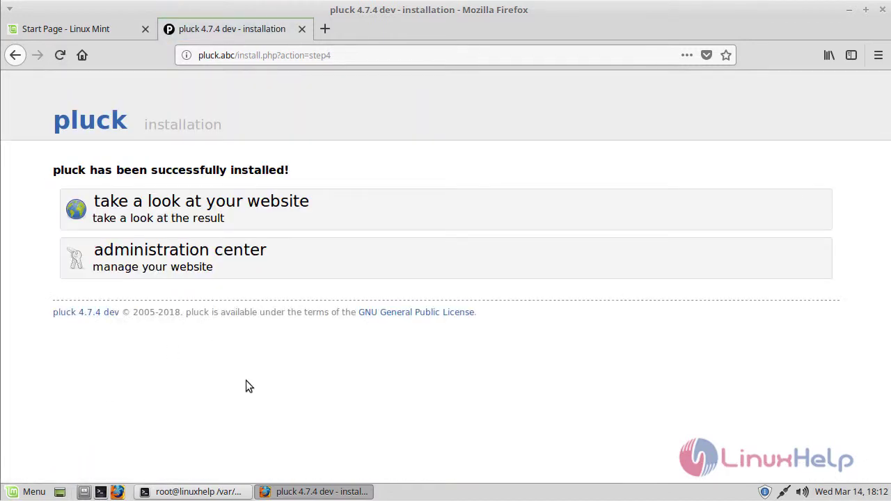
# View the new Linuxhelp site, then log in to the admin center with the admin password.
pyautogui.click(190, 211)
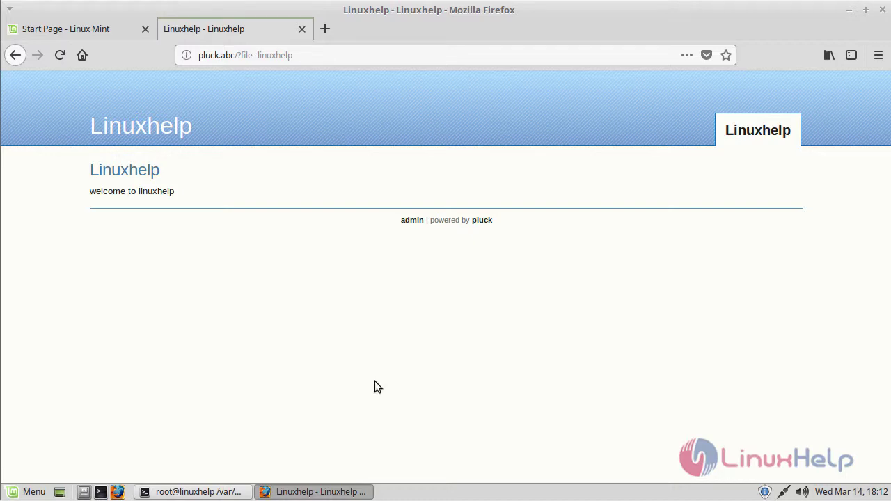
pyautogui.click(412, 220)
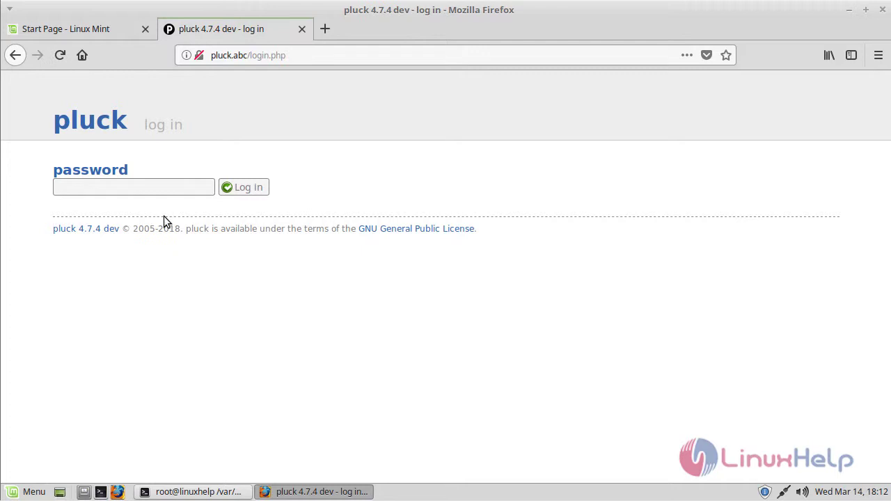
pyautogui.click(173, 188)
pyautogui.write('admin')
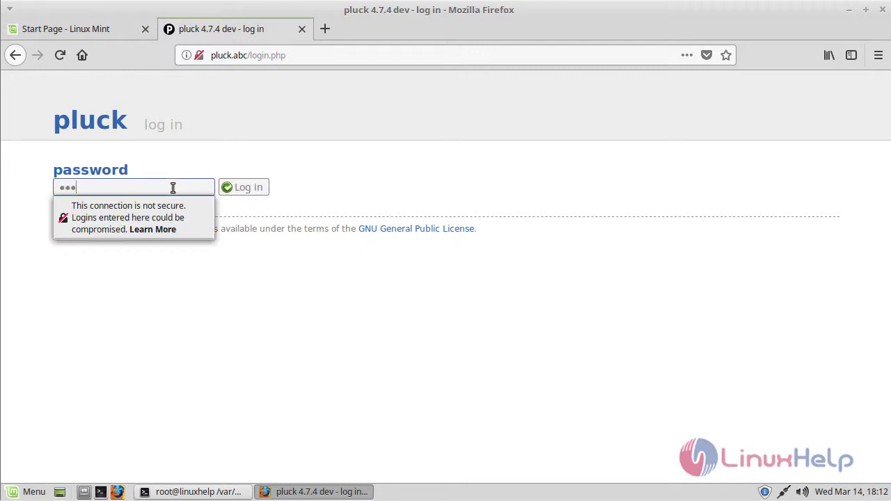
pyautogui.press('Return')
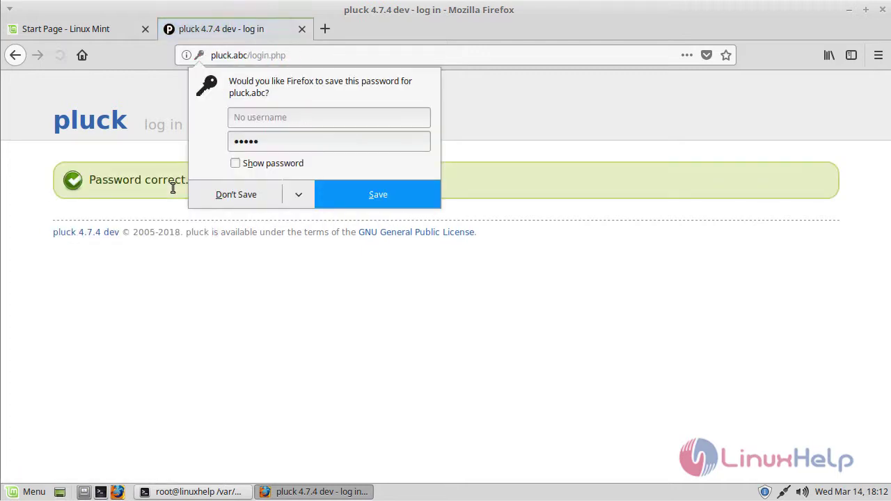
pyautogui.click(360, 194)
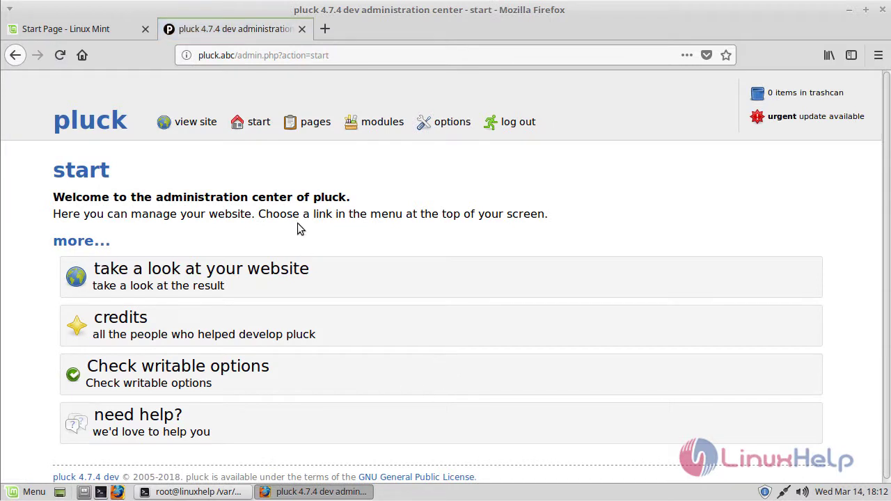